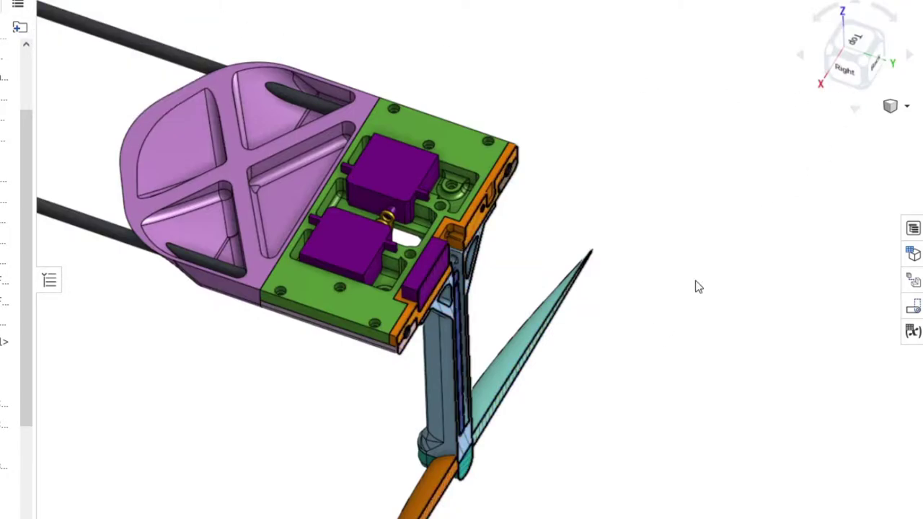
View the rear mast and top plate section from the Back, then from an angle below.
left_click(872, 85)
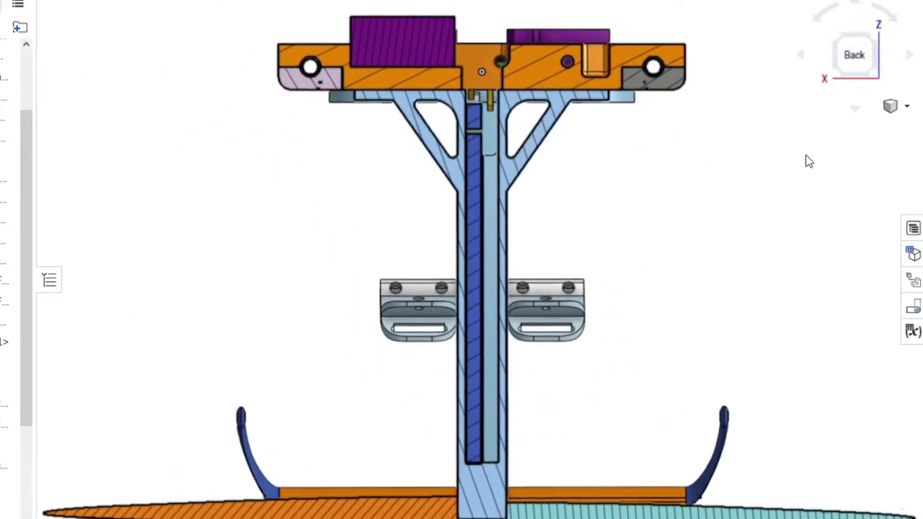
scroll(439, 4, "up", 5)
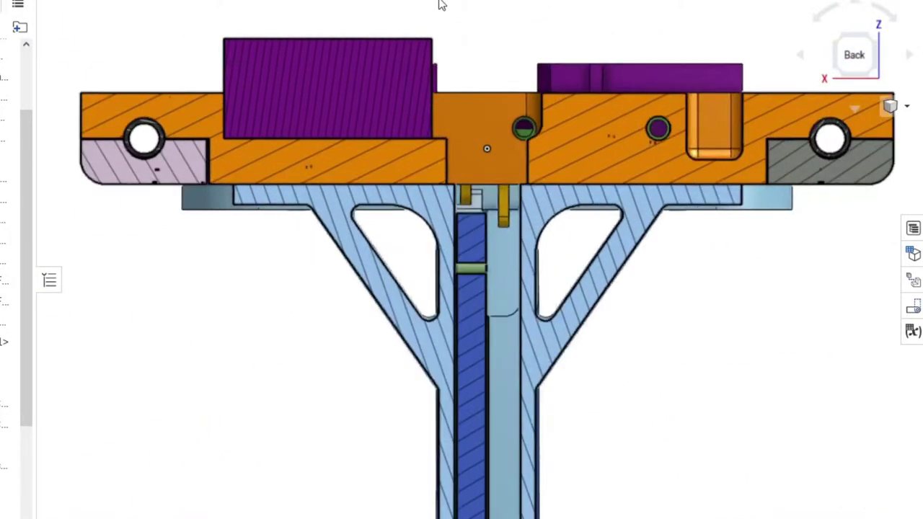
scroll(703, 127, "down", 1)
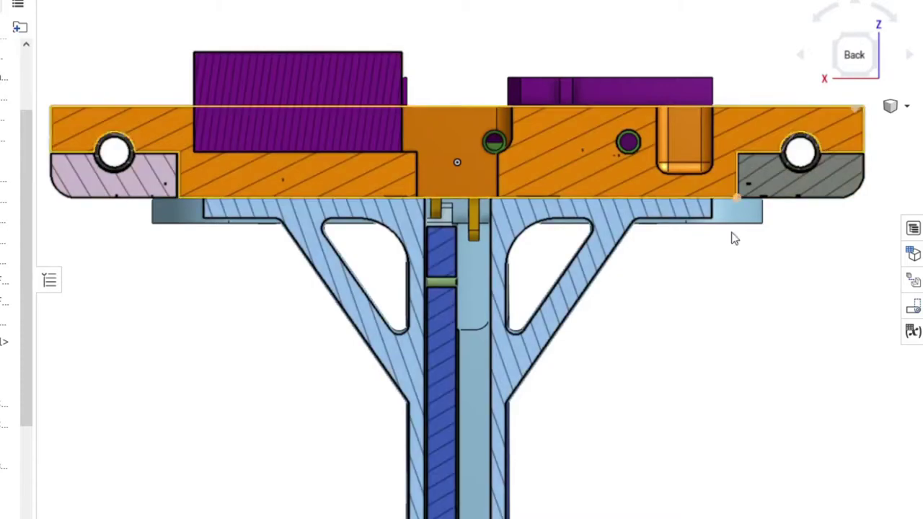
scroll(505, 252, "down", 4)
right_click_drag(546, 290, 478, 251)
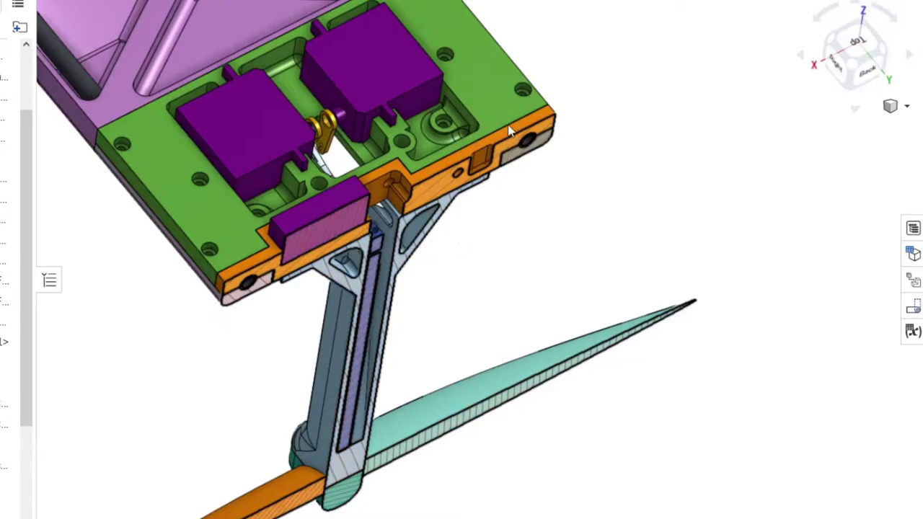
Turn the section view off and inspect the uncut servo bracket area.
left_click(906, 106)
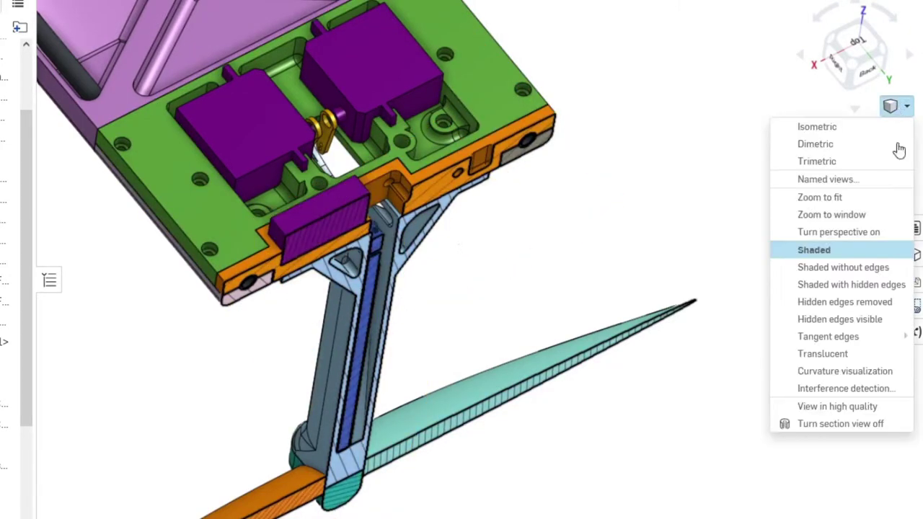
left_click(855, 424)
scroll(391, 166, "up", 5)
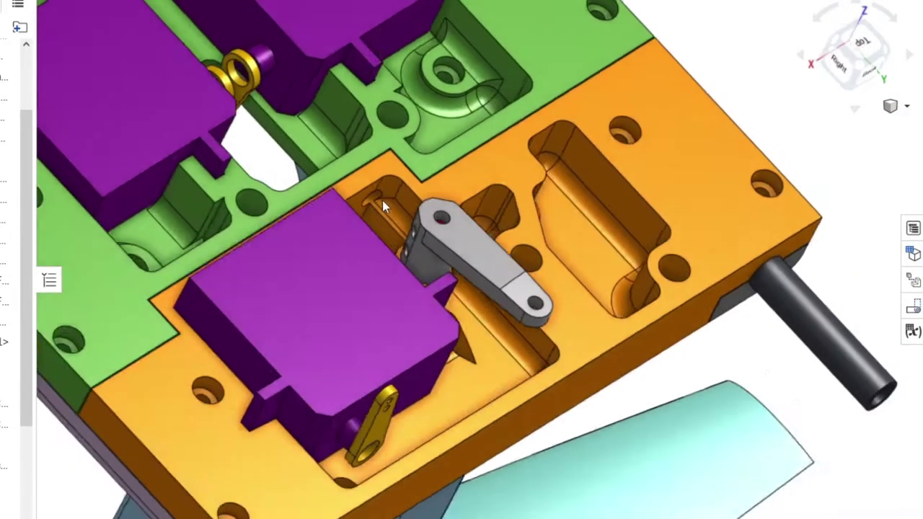
right_click_drag(382, 200, 229, 331)
scroll(558, 180, "down", 5)
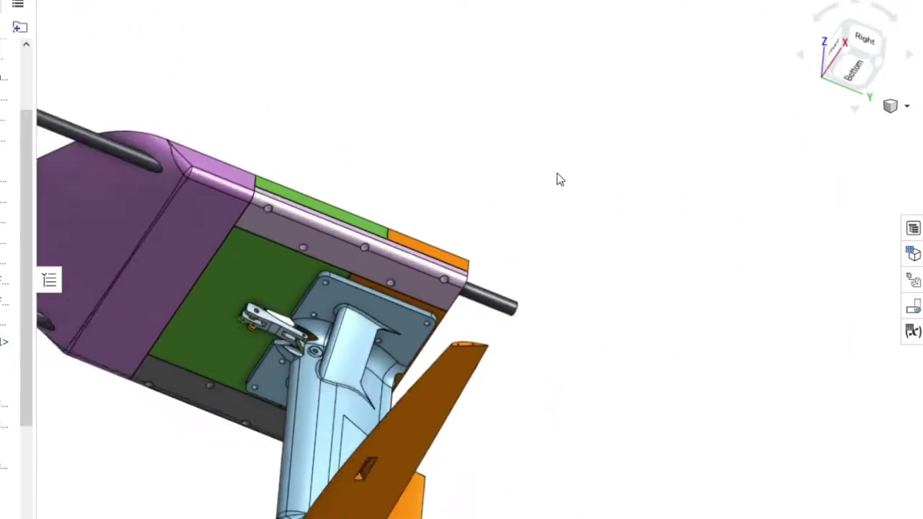
Snap to a straight Bottom view of the full assembly.
key("shift+6")
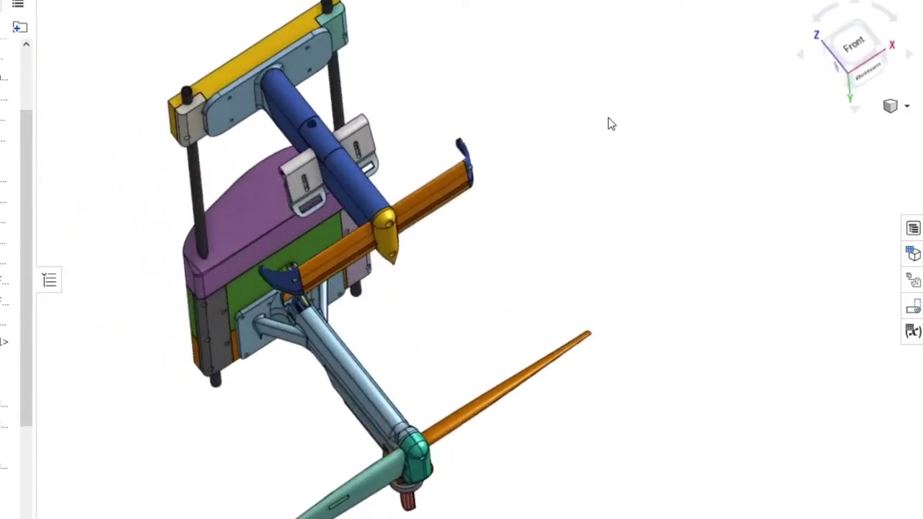
left_click(859, 43)
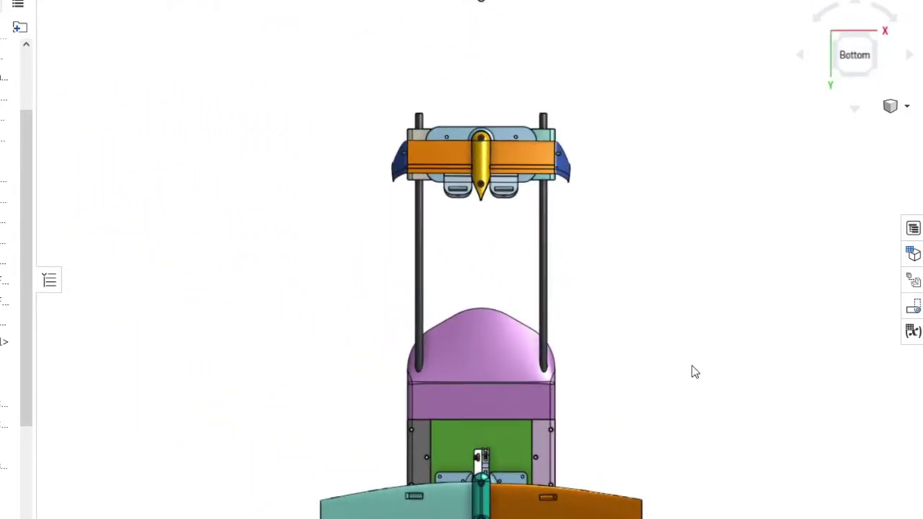
scroll(618, 298, "down", 3)
scroll(411, 305, "up", 5)
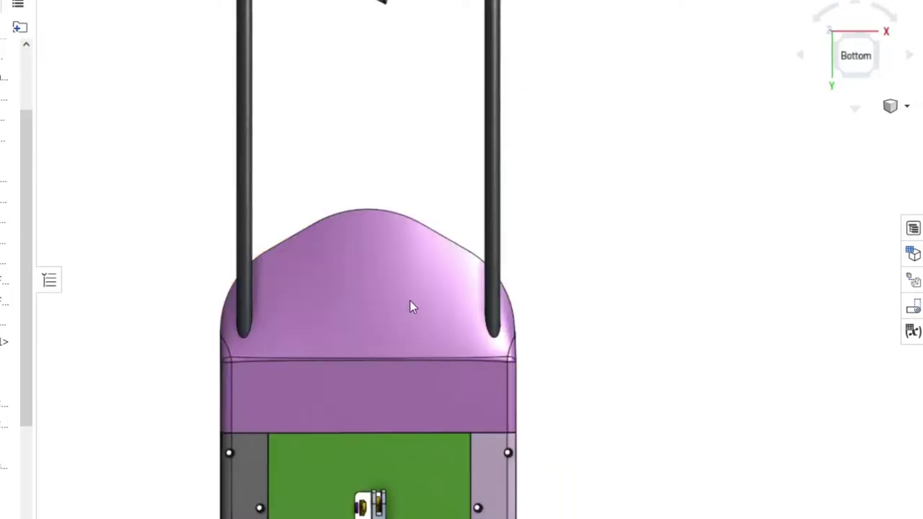
Reposition the model and orbit to a higher oblique view from the left side.
right_click_drag(411, 305, 434, 339)
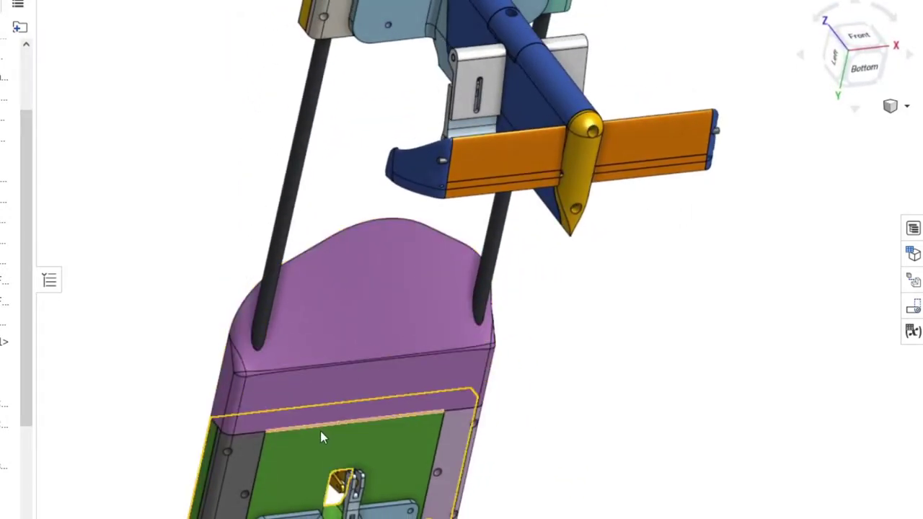
middle_click_drag(329, 394, 363, 137)
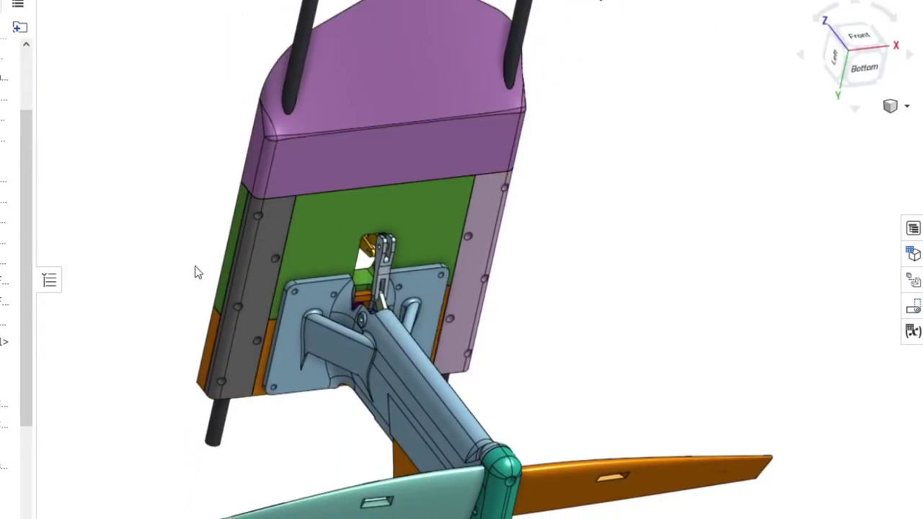
scroll(497, 204, "down", 5)
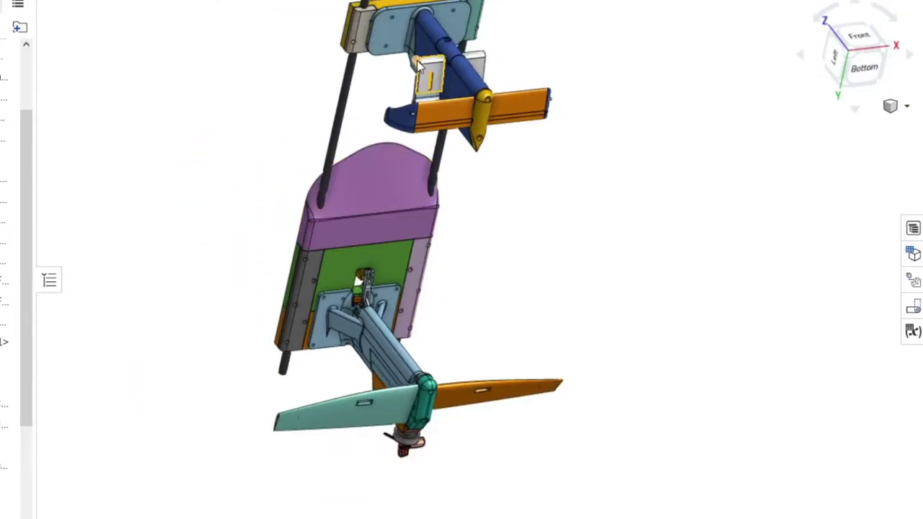
middle_click_drag(414, 62, 389, 244)
right_click_drag(413, 62, 532, 199)
right_click_drag(330, 222, 140, 447)
Zoom in on the propeller and swing its hub and orange rudder plates about the pivot.
scroll(182, 485, "up", 3)
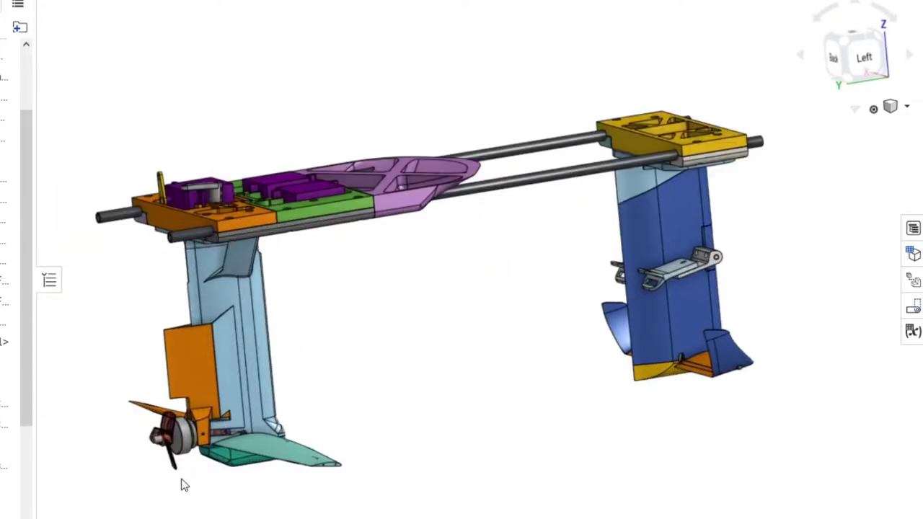
scroll(182, 485, "up", 5)
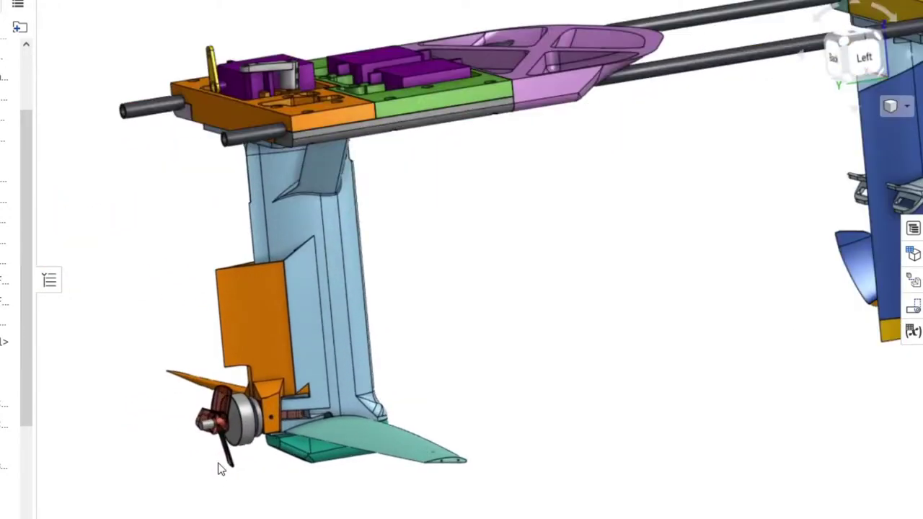
scroll(221, 468, "up", 3)
scroll(309, 264, "up", 1)
scroll(330, 239, "up", 1)
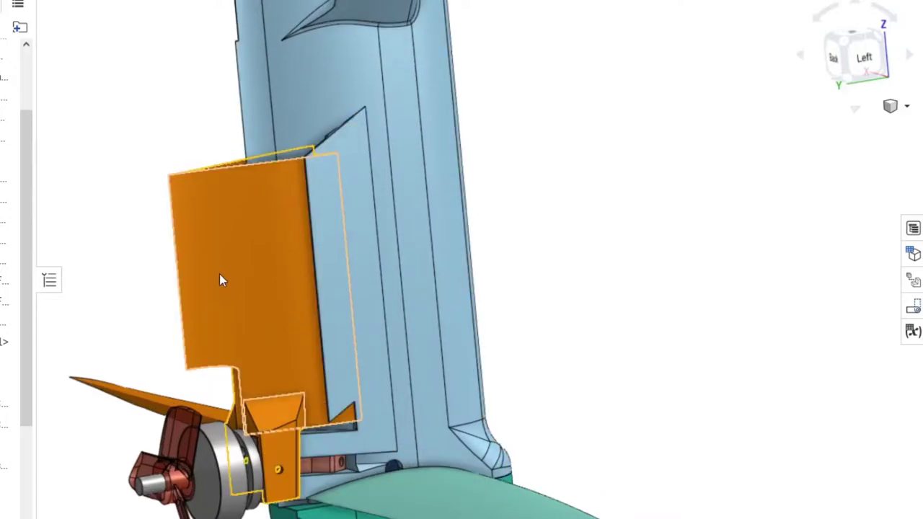
left_click(220, 278)
left_click(118, 210)
right_click_drag(117, 210, 180, 291)
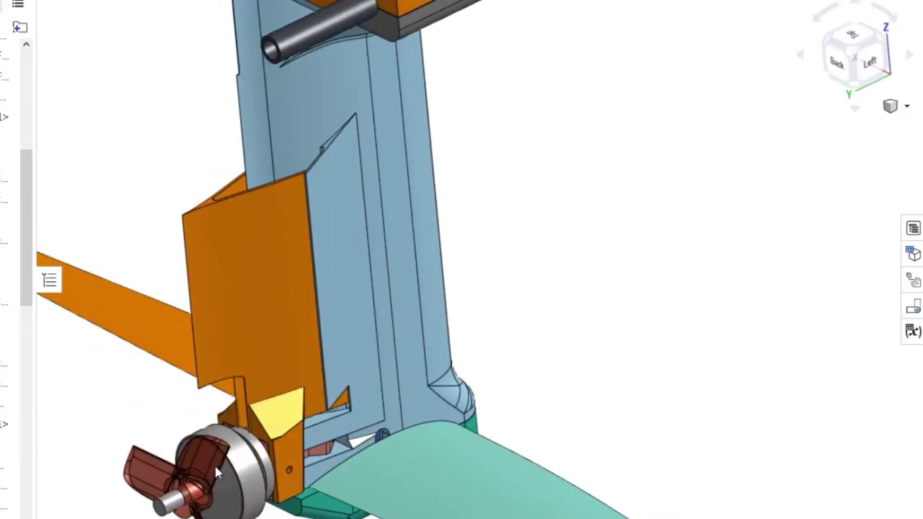
left_click_drag(181, 452, 211, 467)
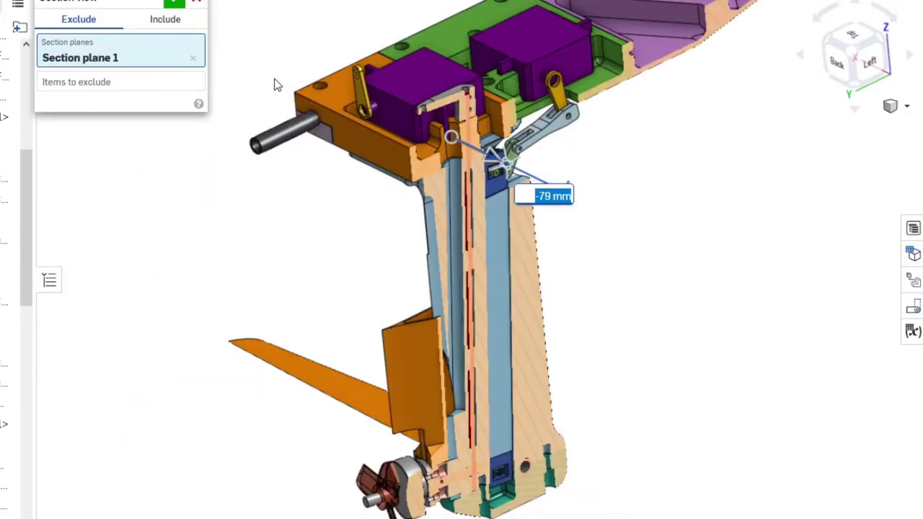
left_click(180, 4)
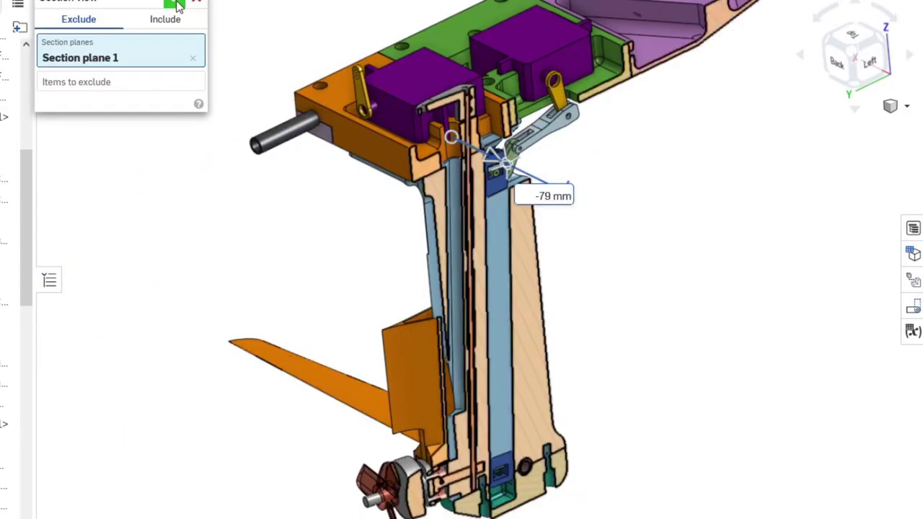
scroll(635, 442, "up", 5)
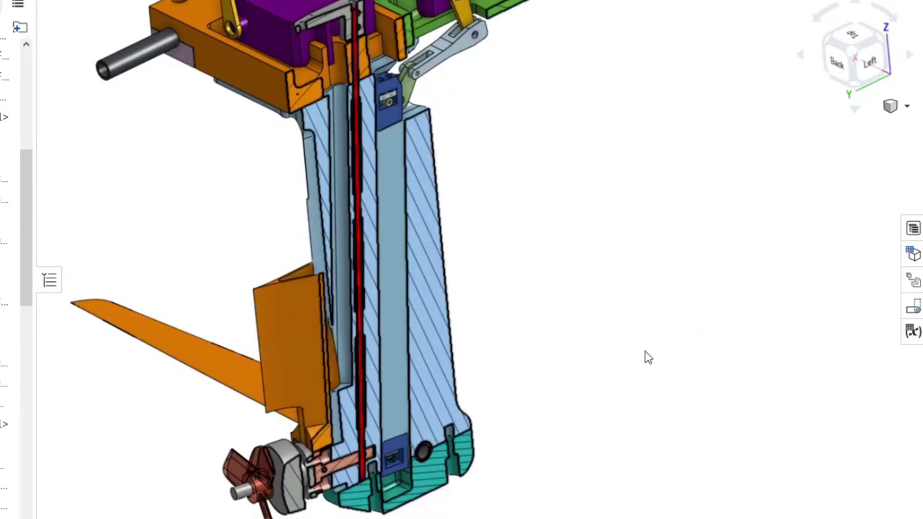
scroll(411, 392, "up", 3)
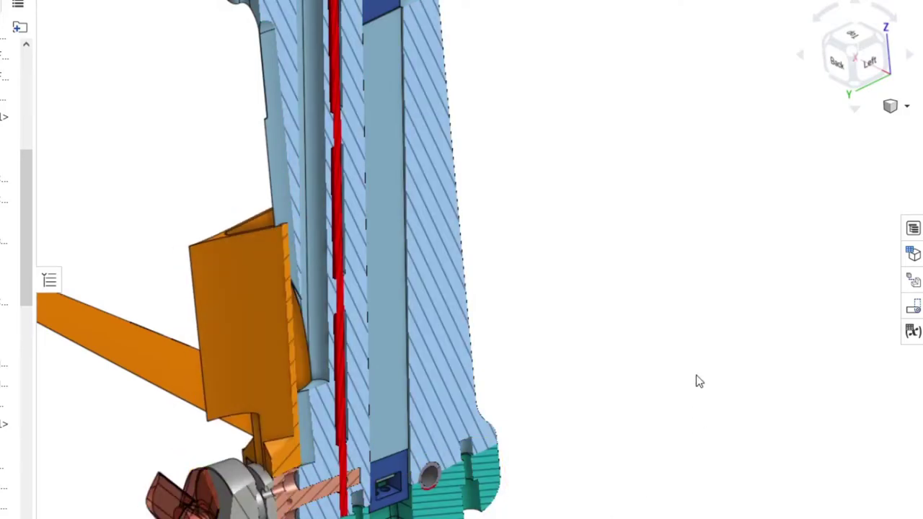
scroll(620, 257, "down", 2)
scroll(577, 310, "down", 1)
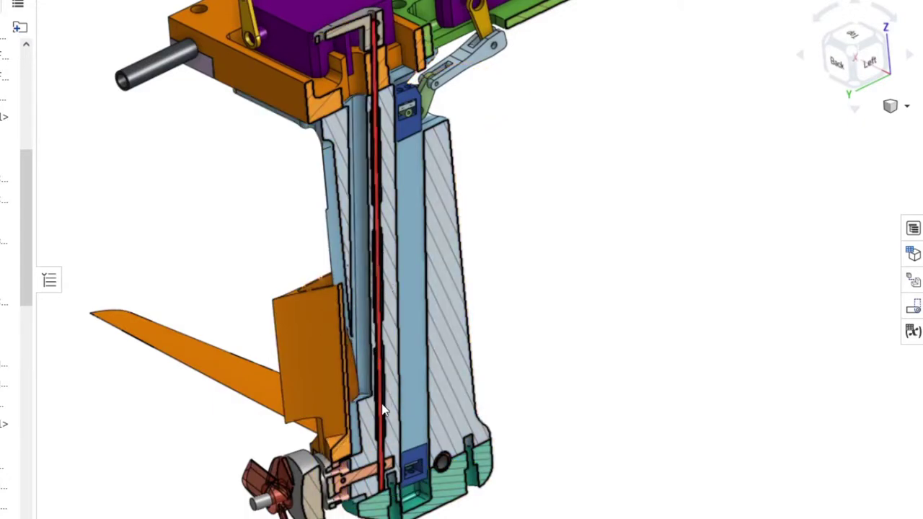
scroll(369, 470, "up", 3)
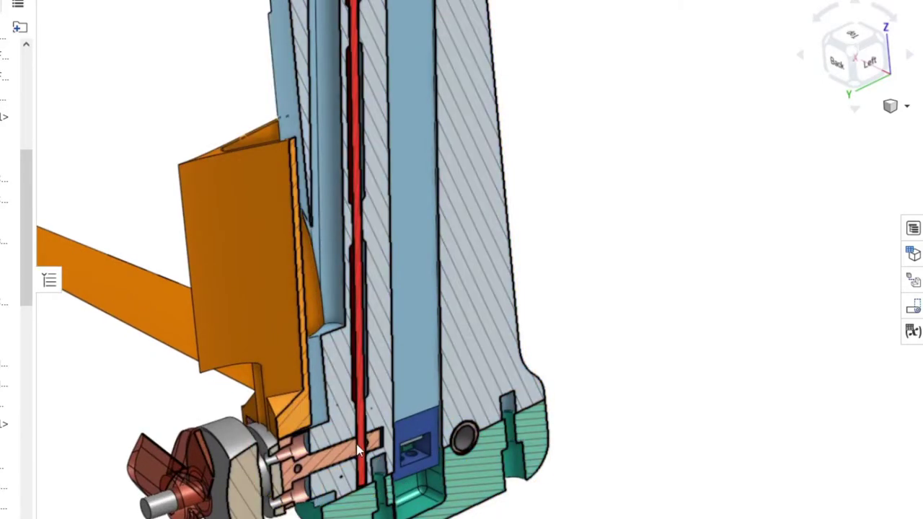
scroll(356, 444, "down", 5)
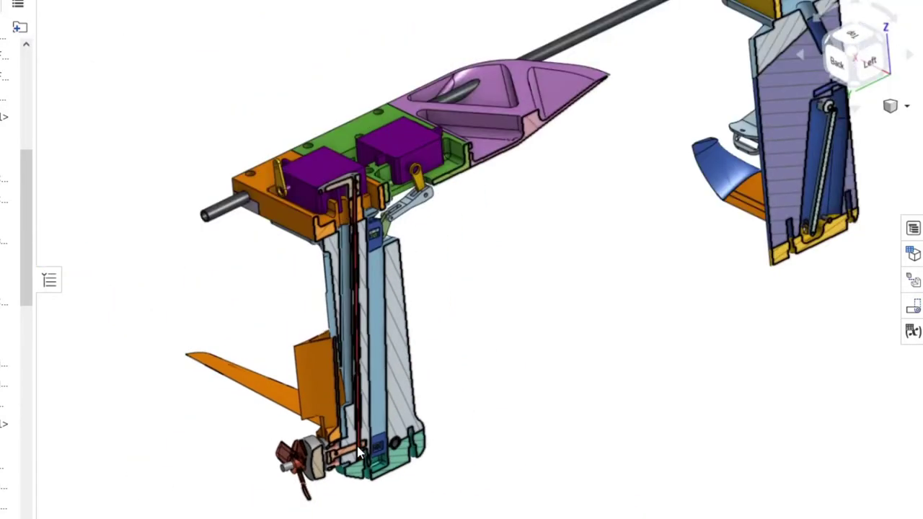
scroll(355, 222, "up", 6)
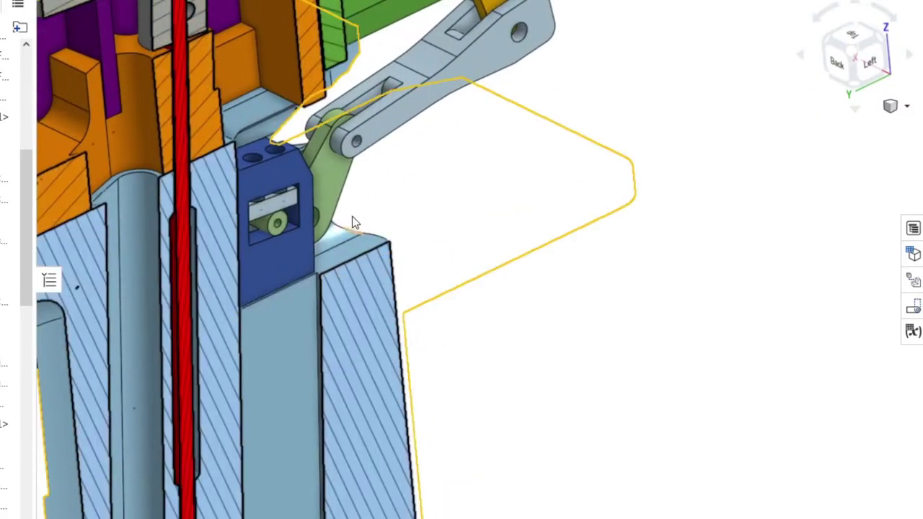
scroll(286, 175, "up", 3)
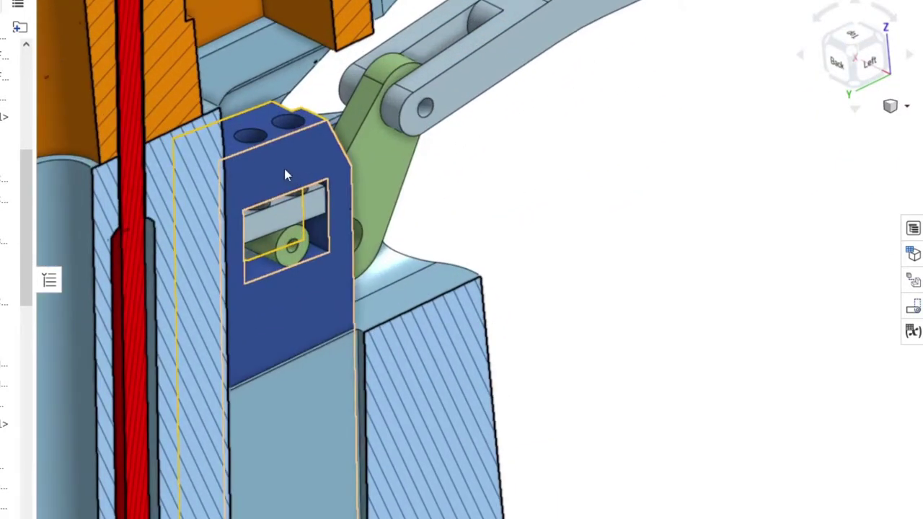
left_click(262, 230)
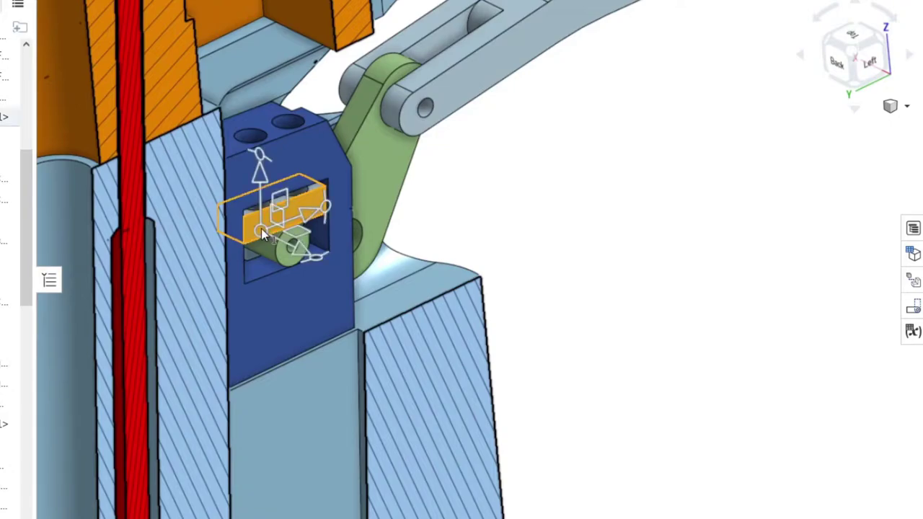
left_click(292, 123)
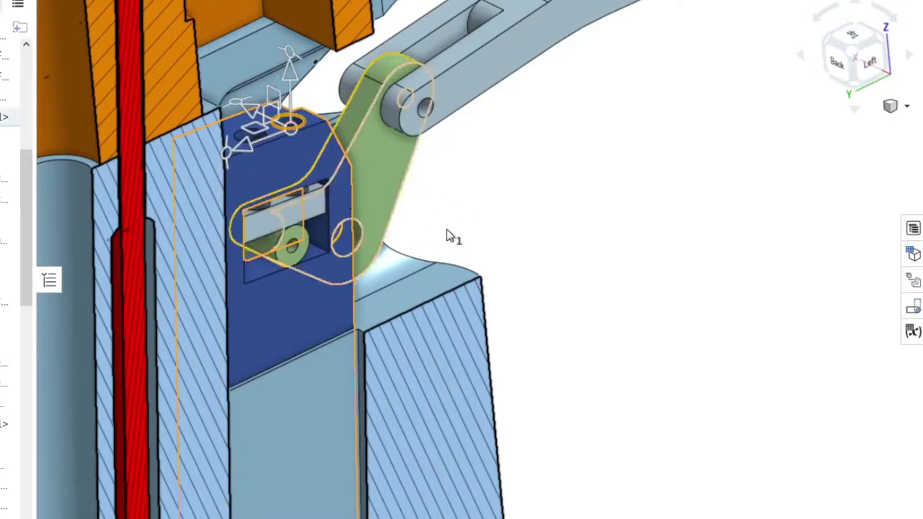
scroll(541, 241, "down", 5)
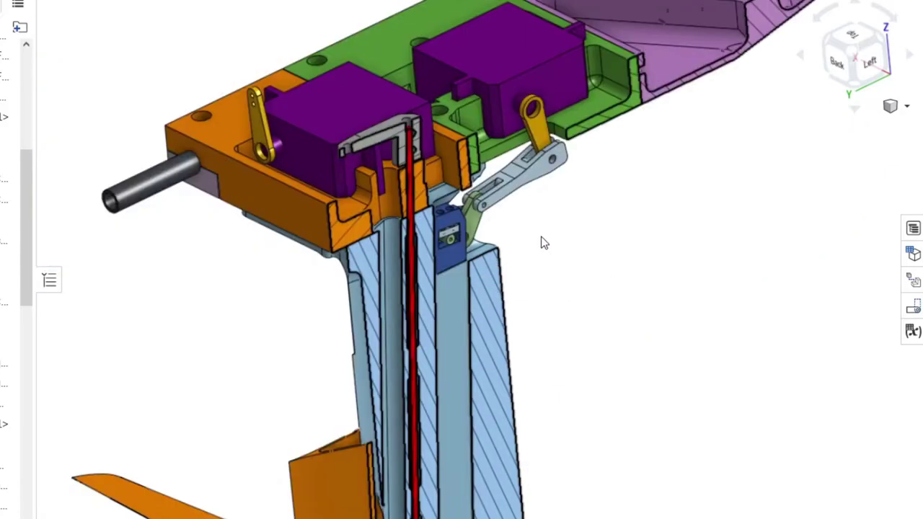
Bring the rear foil assembly into view and turn the section view off.
middle_click_drag(583, 258, 399, 299)
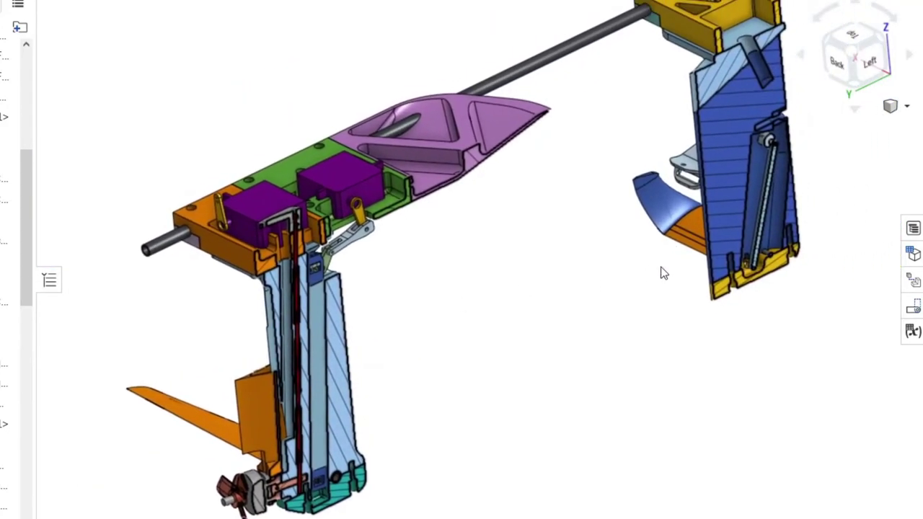
middle_click_drag(796, 200, 770, 224)
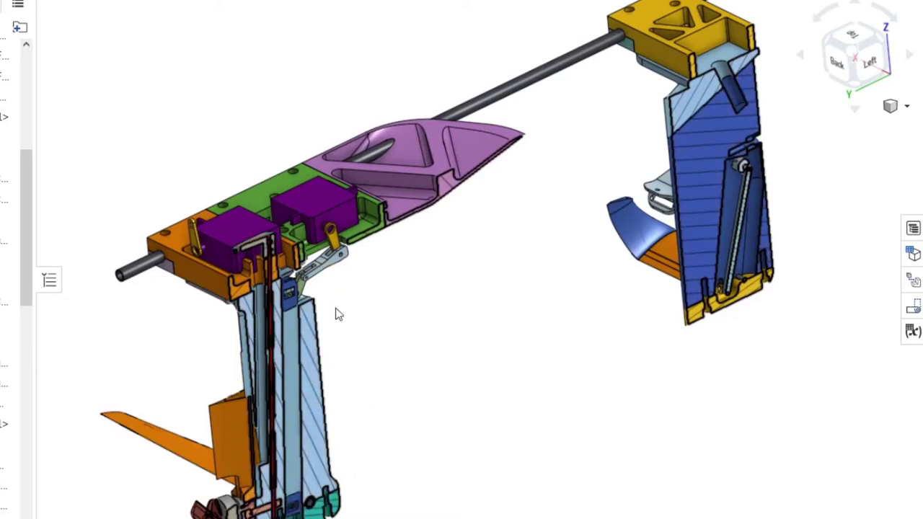
left_click(896, 108)
left_click(820, 430)
From the Left view, swing the white clip up around its pin and inspect the rear foil latch.
key("shift+3")
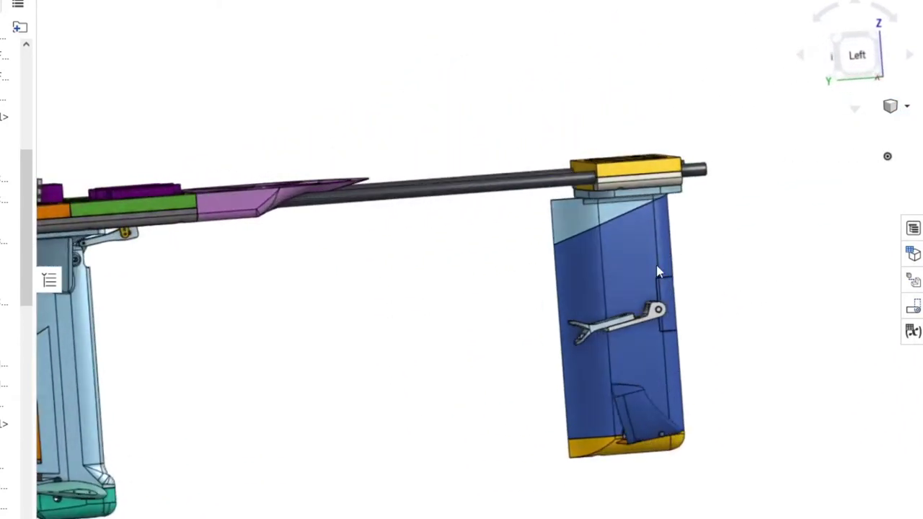
right_click_drag(656, 273, 606, 282)
left_click_drag(454, 369, 457, 389)
scroll(458, 390, "up", 3)
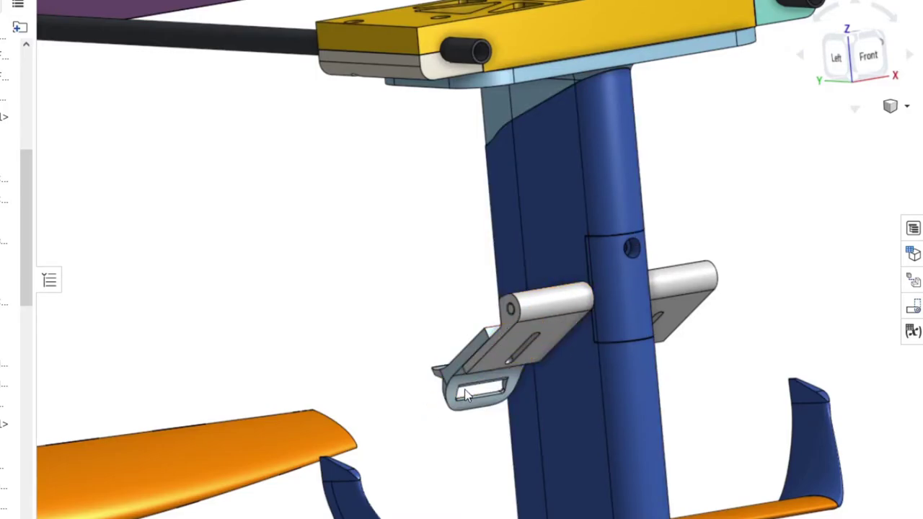
scroll(386, 329, "up", 2)
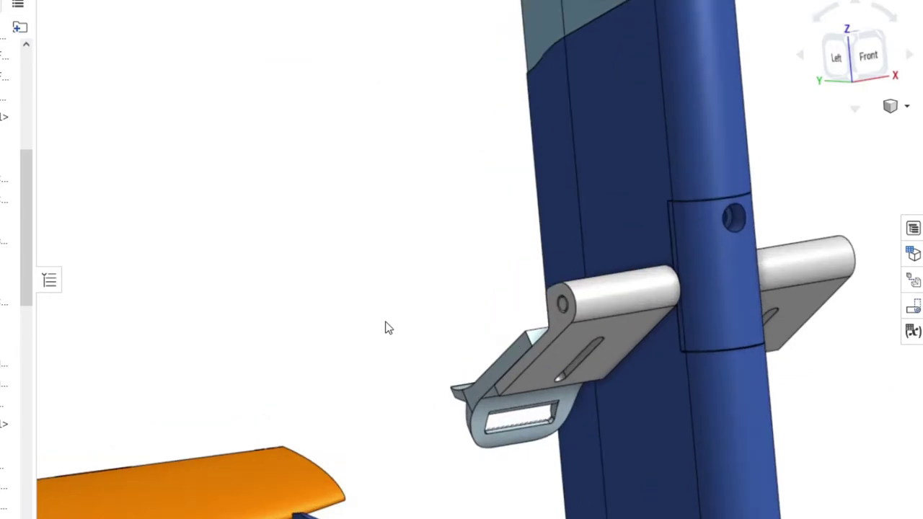
scroll(387, 327, "down", 5)
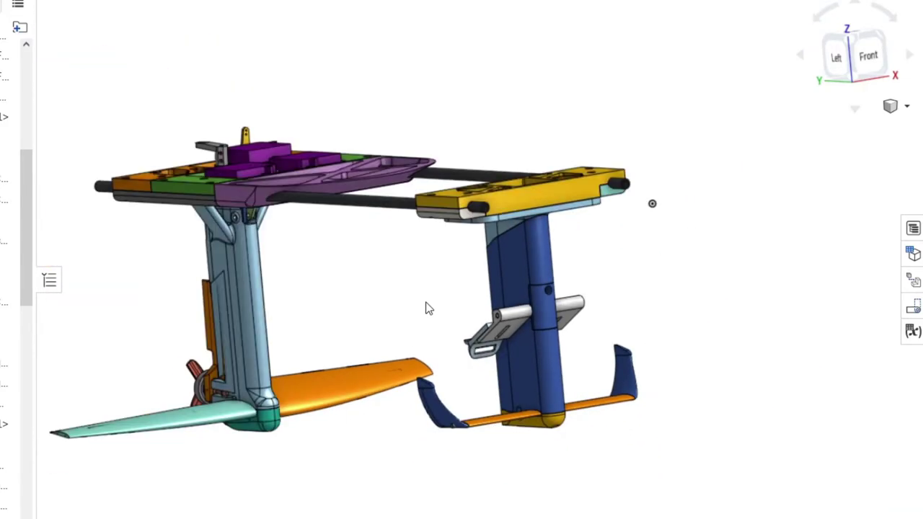
right_click_drag(426, 309, 439, 324)
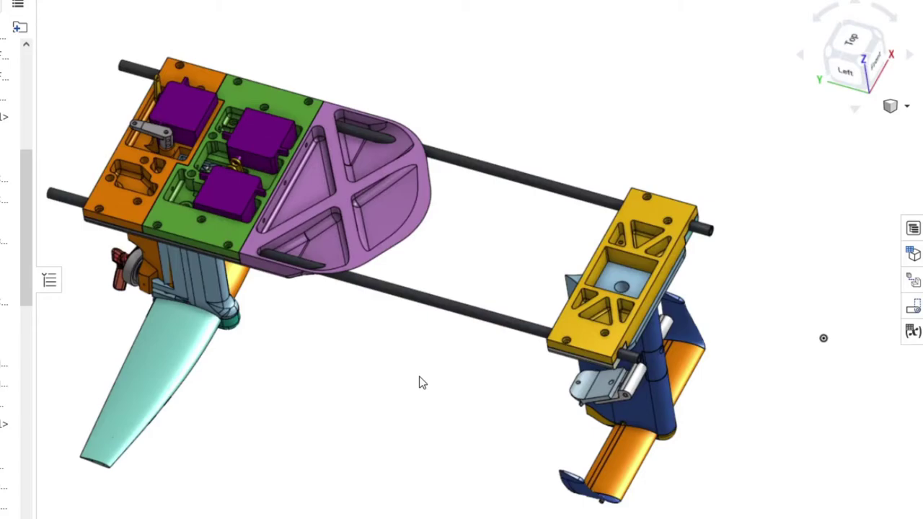
right_click_drag(447, 409, 457, 369)
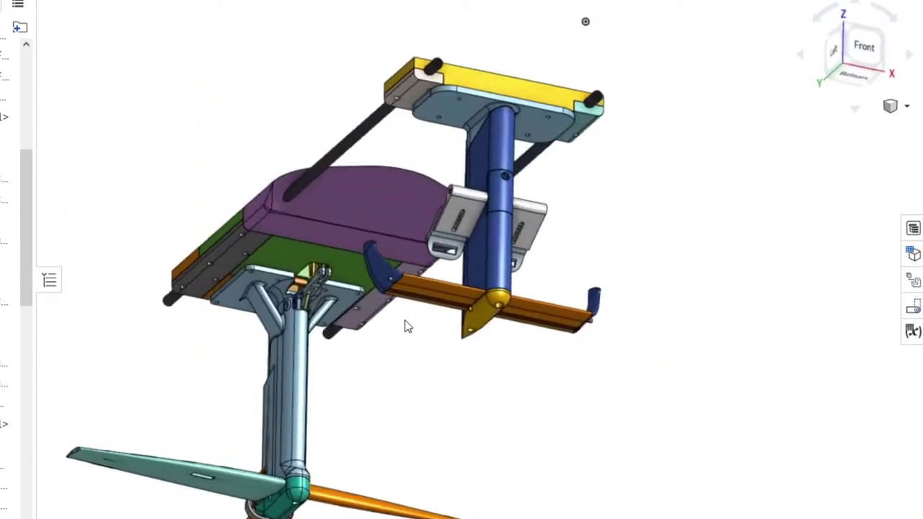
mouse_move(406, 326)
right_mouse_down()
mouse_move(383, 259)
mouse_move(394, 262)
right_mouse_up()
scroll(404, 223, "down", 3)
mouse_move(414, 192)
right_mouse_down()
mouse_move(435, 256)
mouse_move(383, 295)
mouse_move(373, 289)
mouse_move(377, 324)
right_mouse_up()
scroll(368, 331, "up", 5)
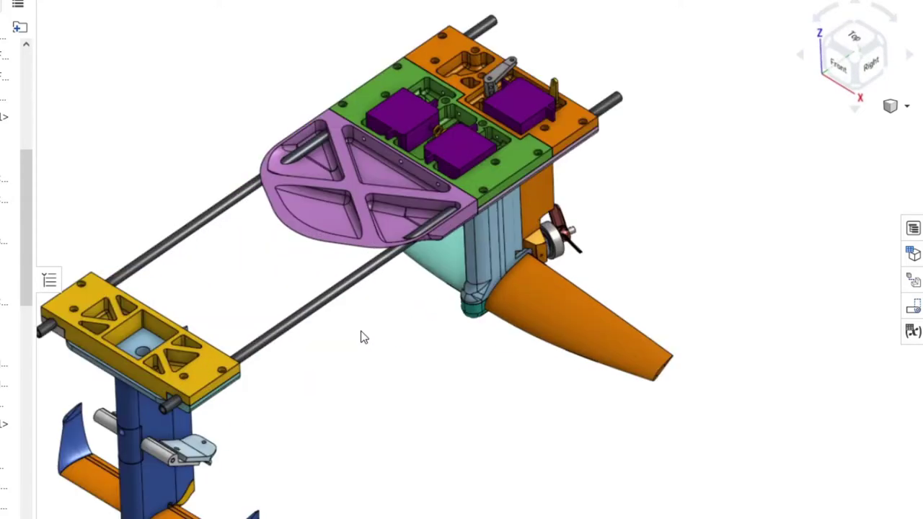
middle_click_drag(364, 337, 266, 344)
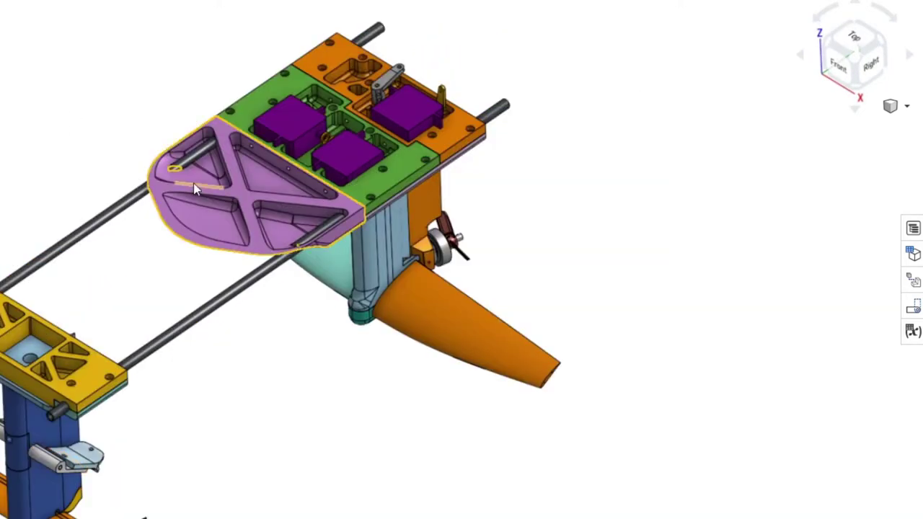